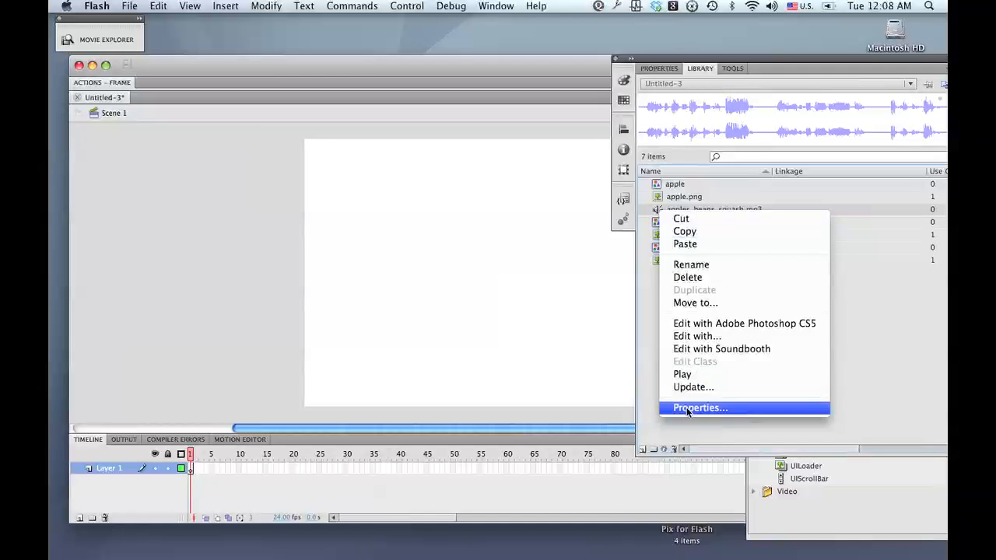
# Check the sound properties of apples_beans_squash.mp3 and place the sound on the stage in frame 1.
pyautogui.click(688, 407)
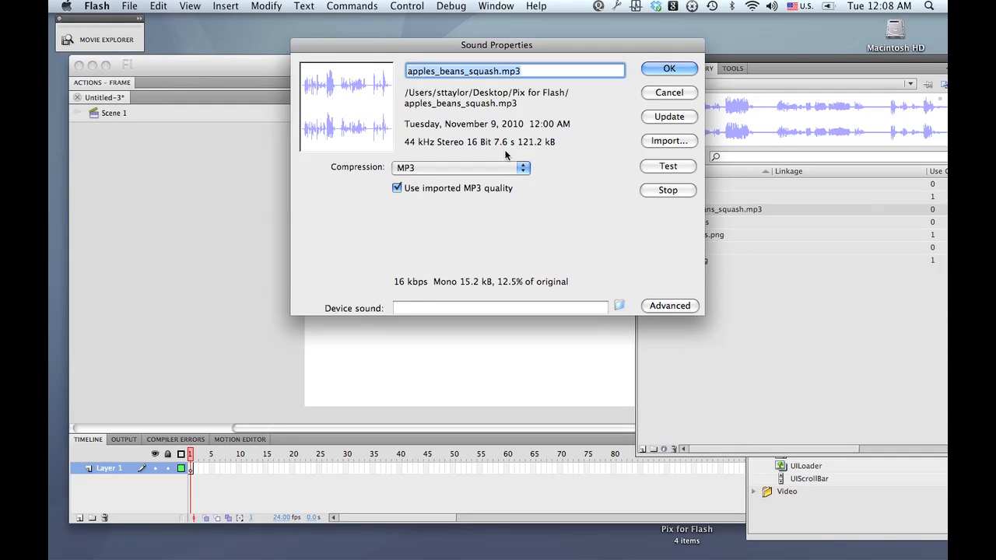
pyautogui.click(658, 68)
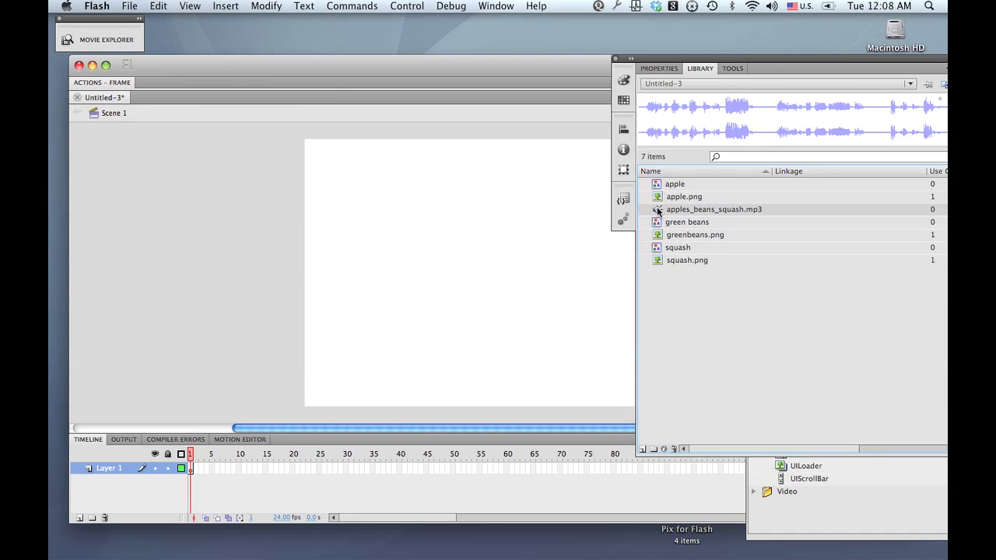
pyautogui.moveTo(658, 210); pyautogui.dragTo(417, 279)
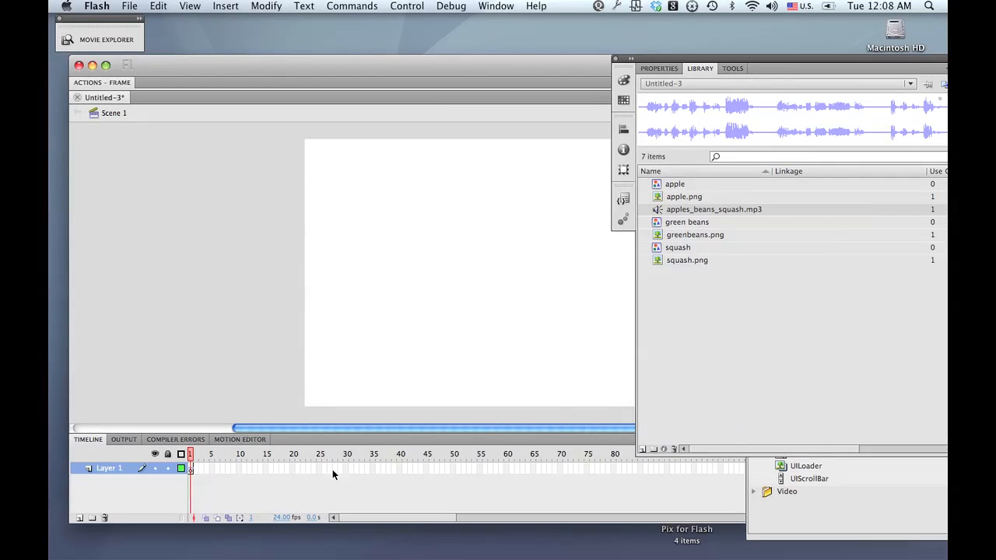
# Extend Layer 1 with regular frames up to frame 184 to cover the full length of the sound.
pyautogui.hscroll(10, 399, 468)
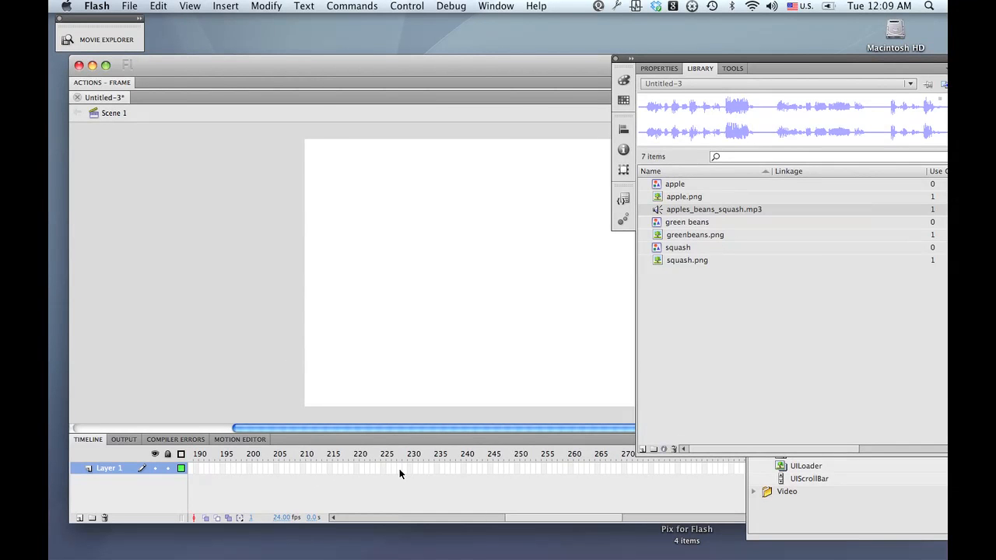
pyautogui.hscroll(-8, 399, 469)
pyautogui.hscroll(3, 400, 468)
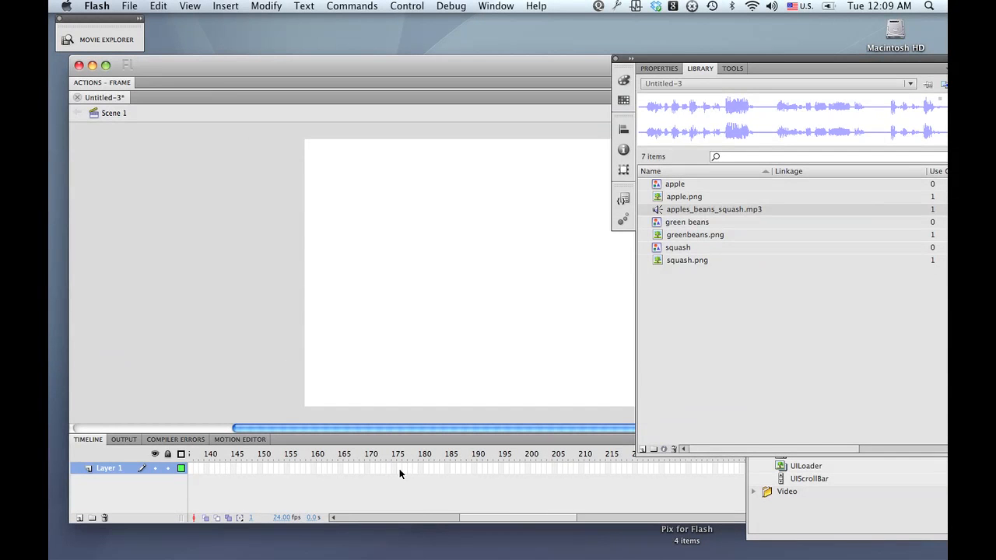
pyautogui.click(443, 467)
pyautogui.press('F5')
pyautogui.press('F5')
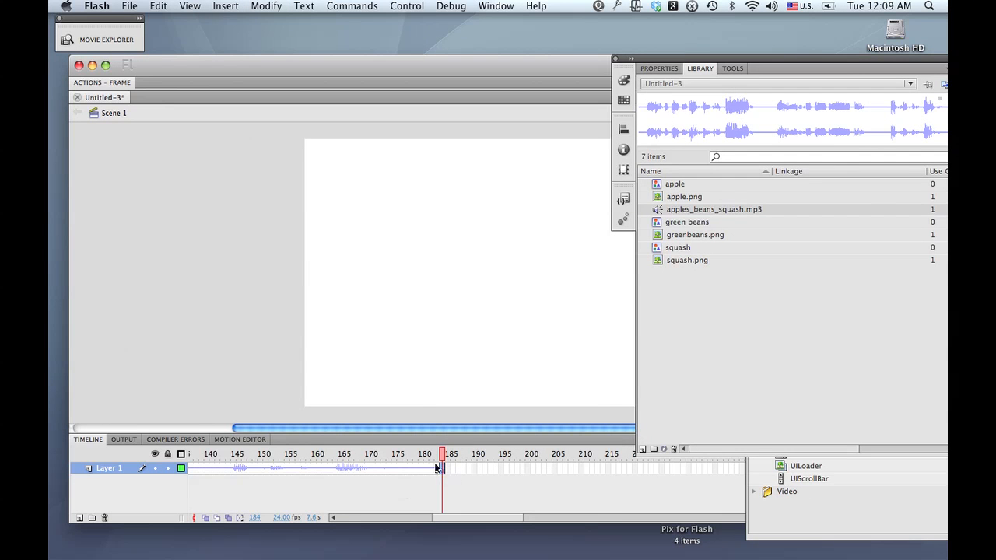
# Rename Layer 1 as audio.
pyautogui.moveTo(455, 520); pyautogui.dragTo(343, 520)
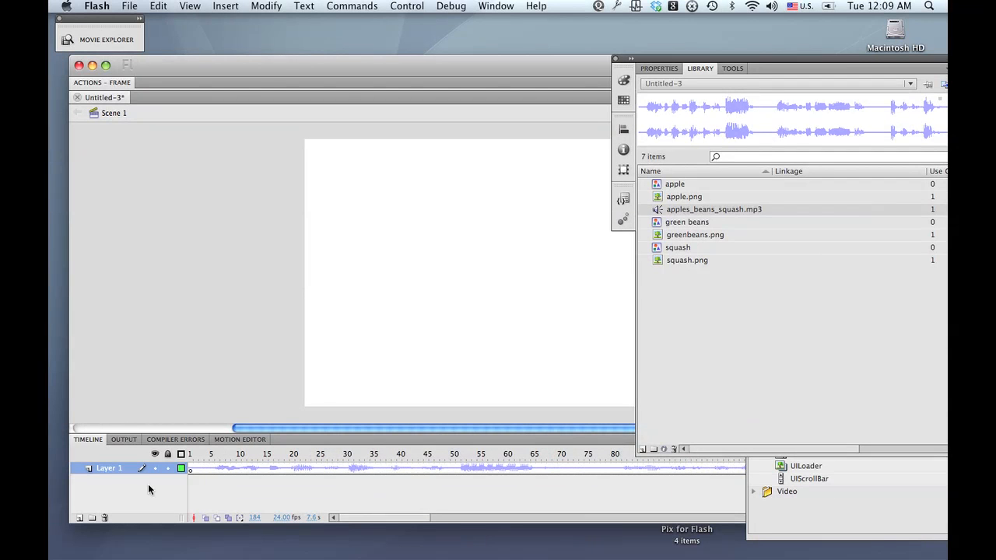
pyautogui.click(106, 468)
pyautogui.doubleClick(106, 468)
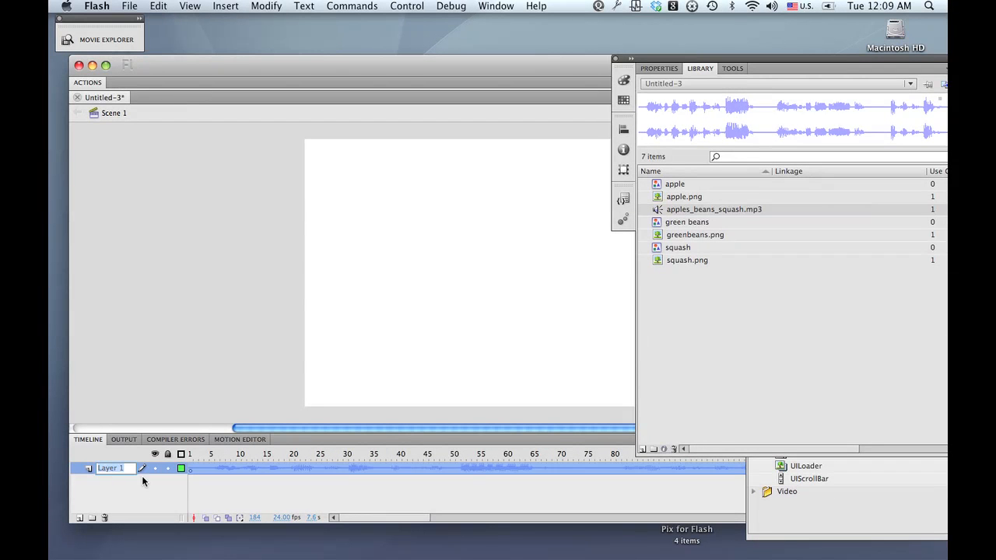
pyautogui.write('audio')
pyautogui.press('Return')
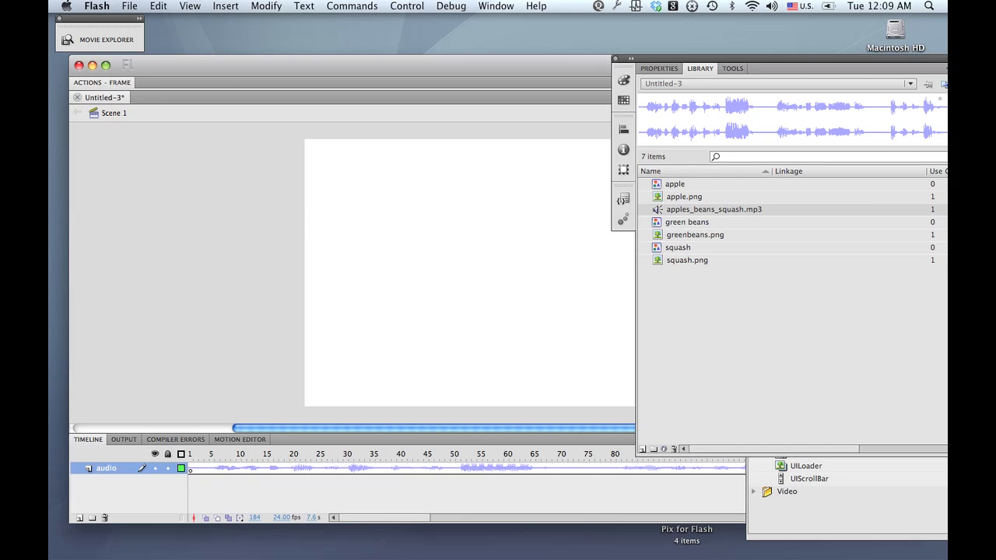
# Add a new layer above the audio layer and name it graphics.
pyautogui.click(79, 518)
pyautogui.doubleClick(101, 469)
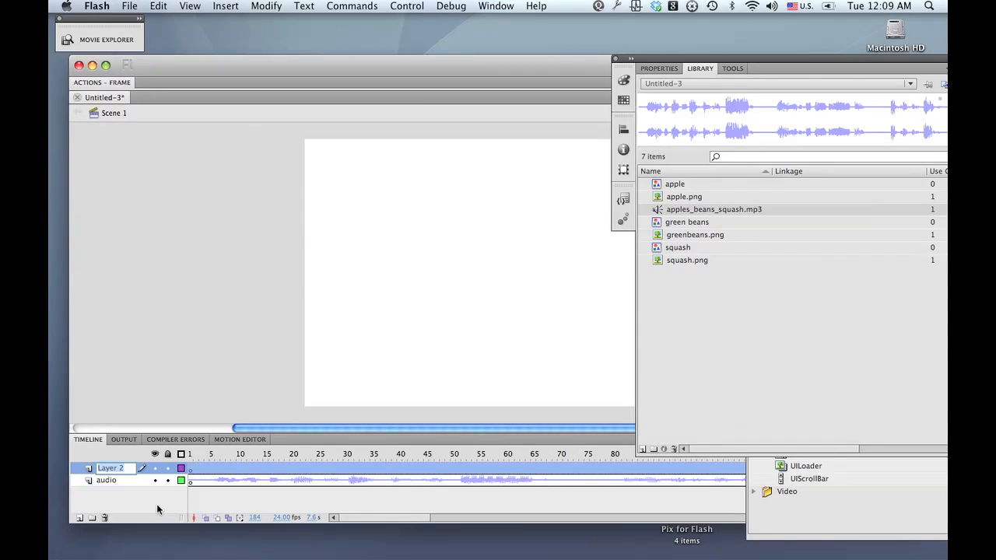
pyautogui.write('graphics')
pyautogui.press('Return')
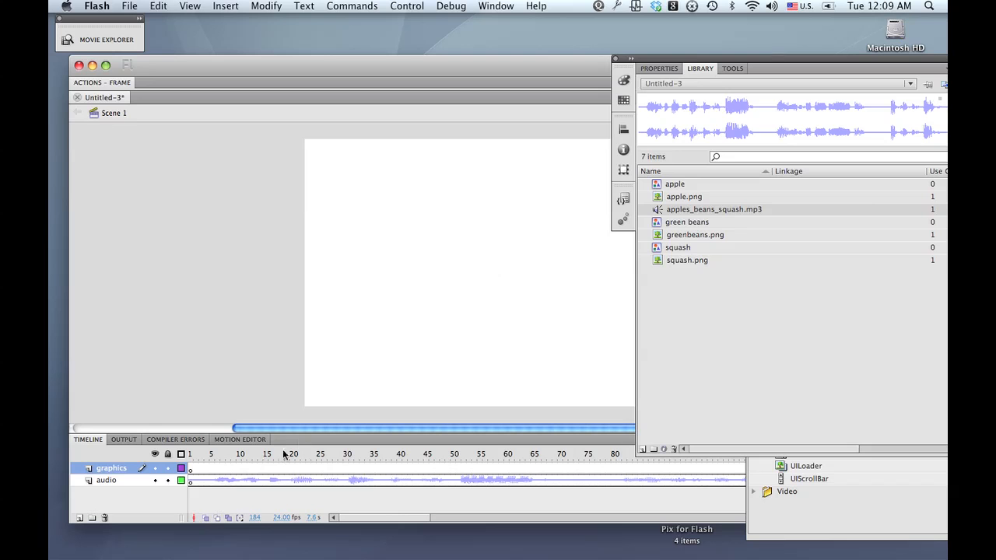
# Set the sound sync of the audio layer's first frame to Stream and scrub the opening frames to test it.
pyautogui.click(190, 481)
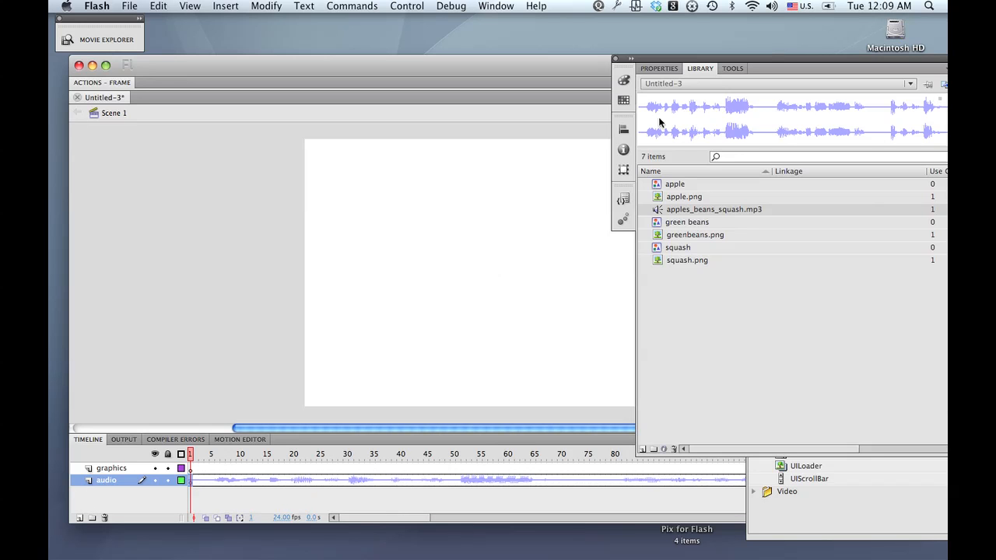
pyautogui.click(671, 69)
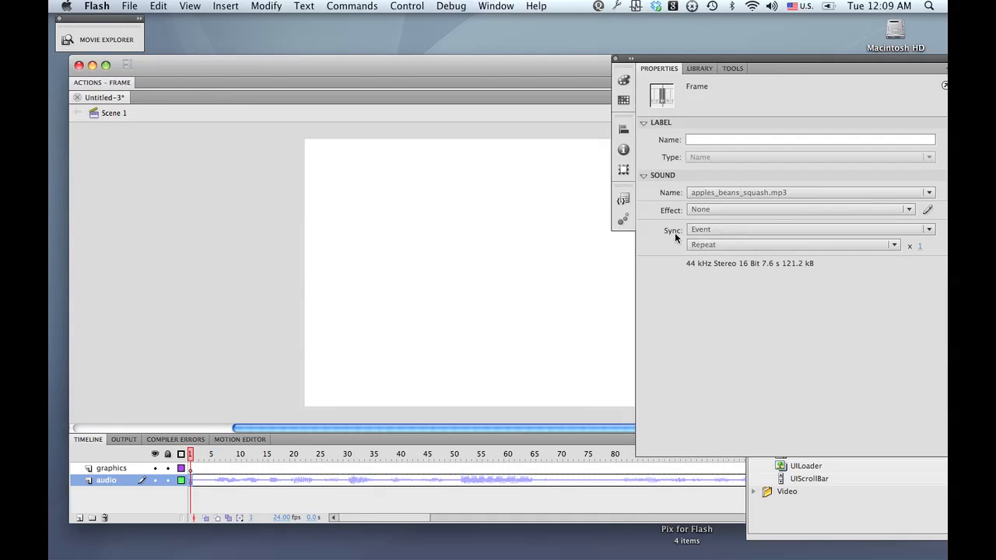
pyautogui.click(904, 230)
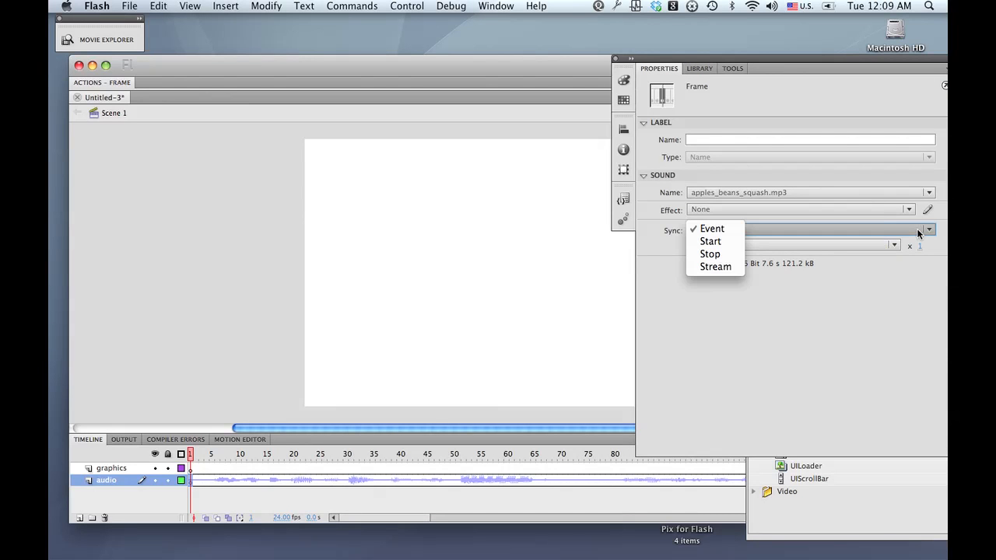
pyautogui.click(738, 269)
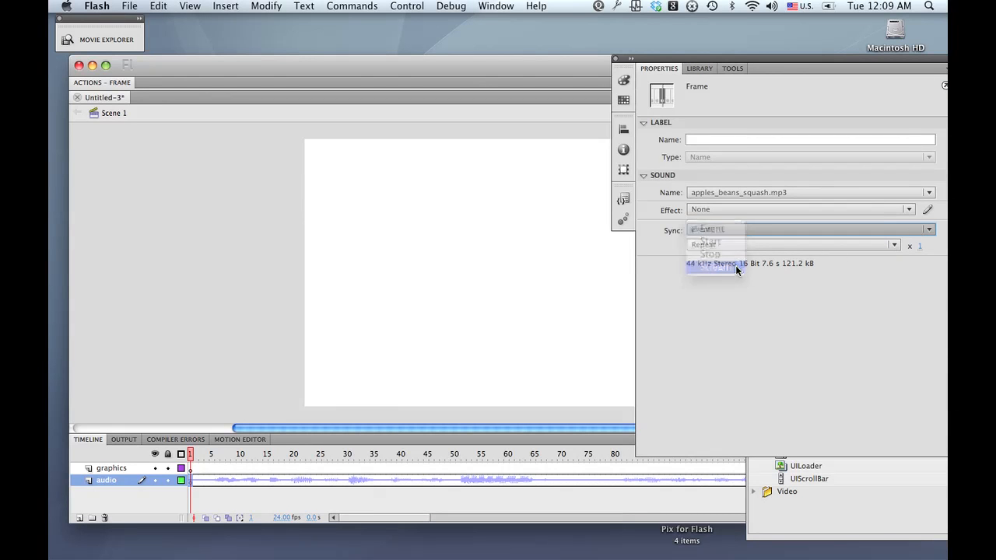
pyautogui.click(190, 454)
pyautogui.moveTo(213, 457); pyautogui.dragTo(187, 466)
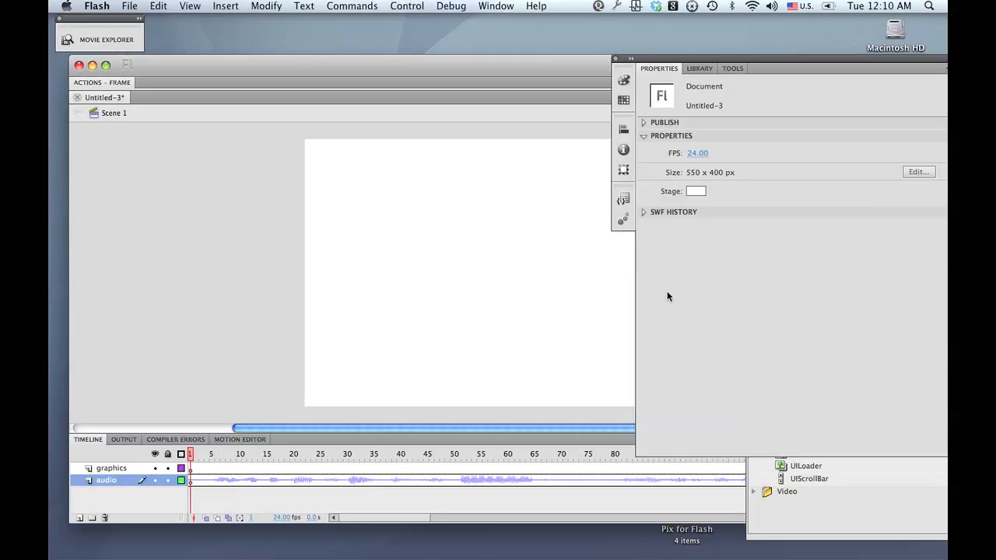
# Play the preview of apples_beans_squash.mp3 in the library.
pyautogui.click(703, 69)
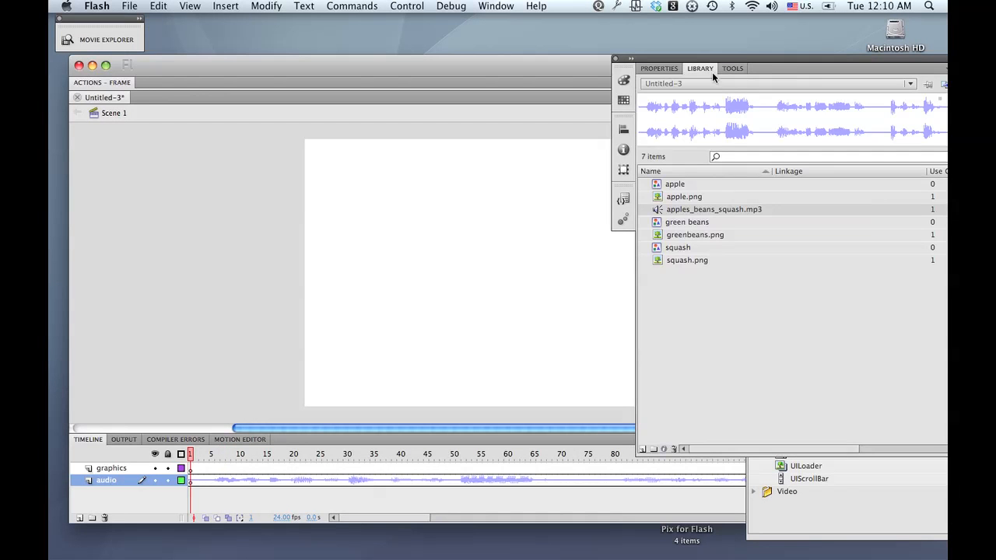
pyautogui.moveTo(752, 55); pyautogui.dragTo(696, 57)
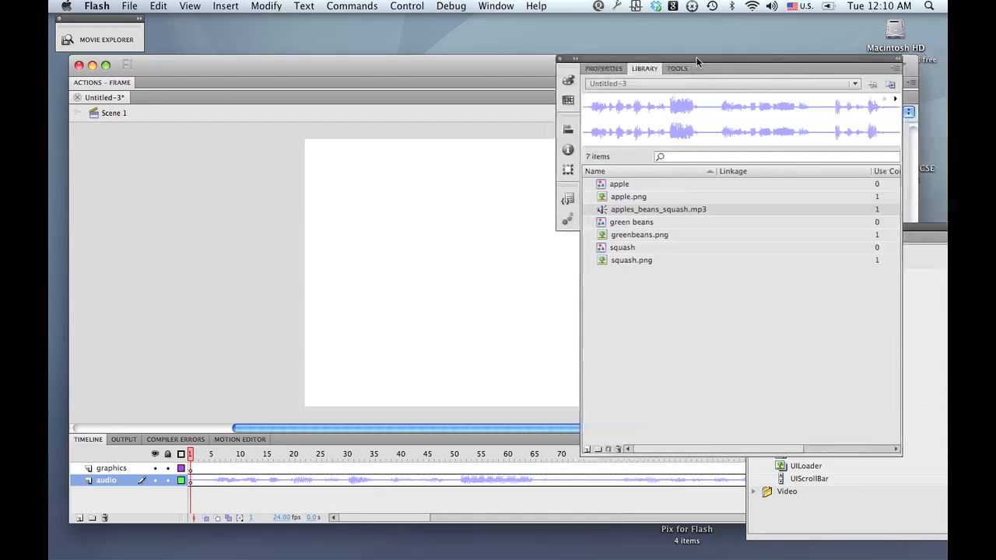
pyautogui.click(894, 100)
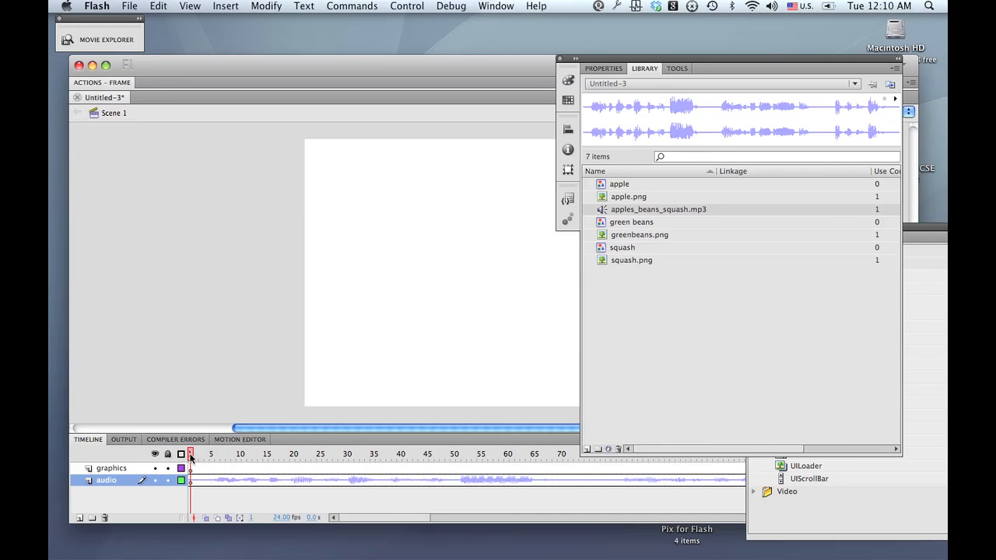
# Scrub the audio to frame 43, add a blank keyframe there on the graphics layer and place the apple symbol mid-stage.
pyautogui.moveTo(191, 457); pyautogui.dragTo(415, 486)
pyautogui.click(415, 470)
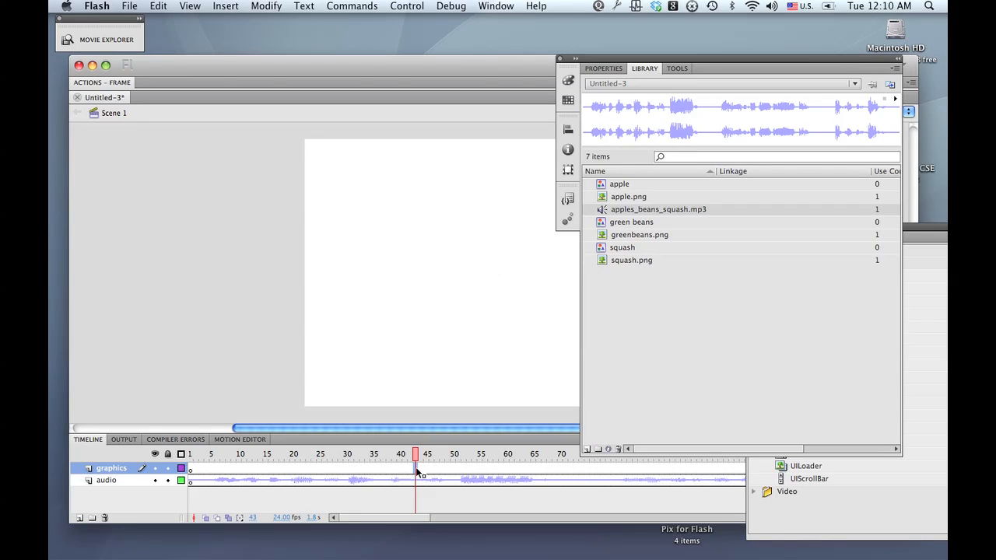
pyautogui.click(190, 470)
pyautogui.moveTo(190, 470); pyautogui.dragTo(415, 469)
pyautogui.click(603, 185)
pyautogui.moveTo(602, 185); pyautogui.dragTo(480, 278)
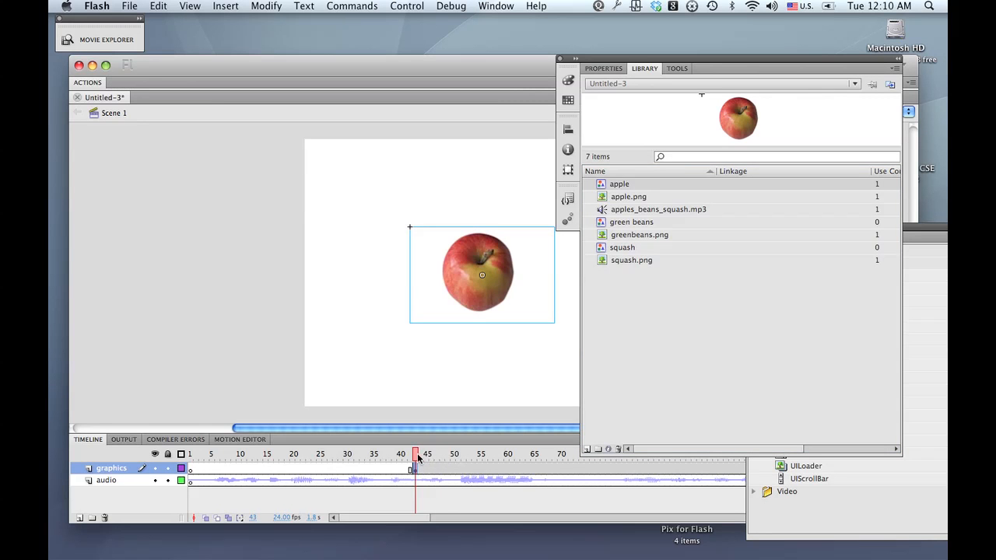
# Scrub on through the audio, set a blank keyframe at frame 95 of the graphics layer and place the green beans symbol mid-stage.
pyautogui.moveTo(415, 459); pyautogui.dragTo(661, 526)
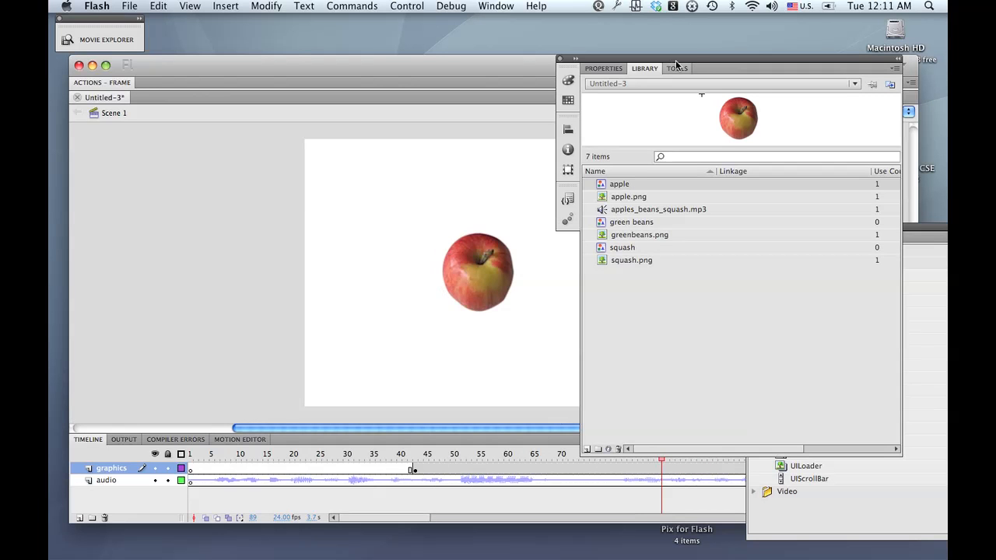
pyautogui.moveTo(693, 57); pyautogui.dragTo(709, 34)
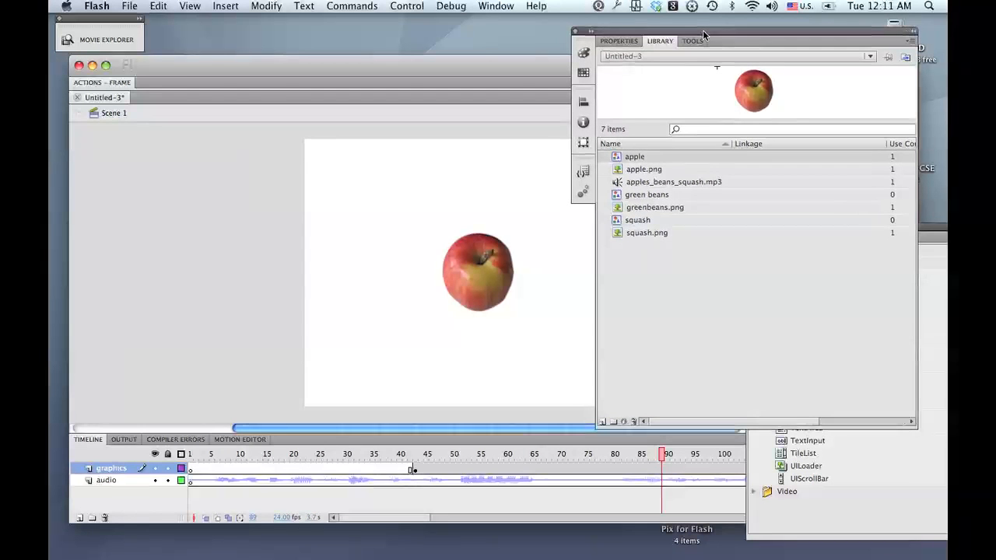
pyautogui.click(662, 470)
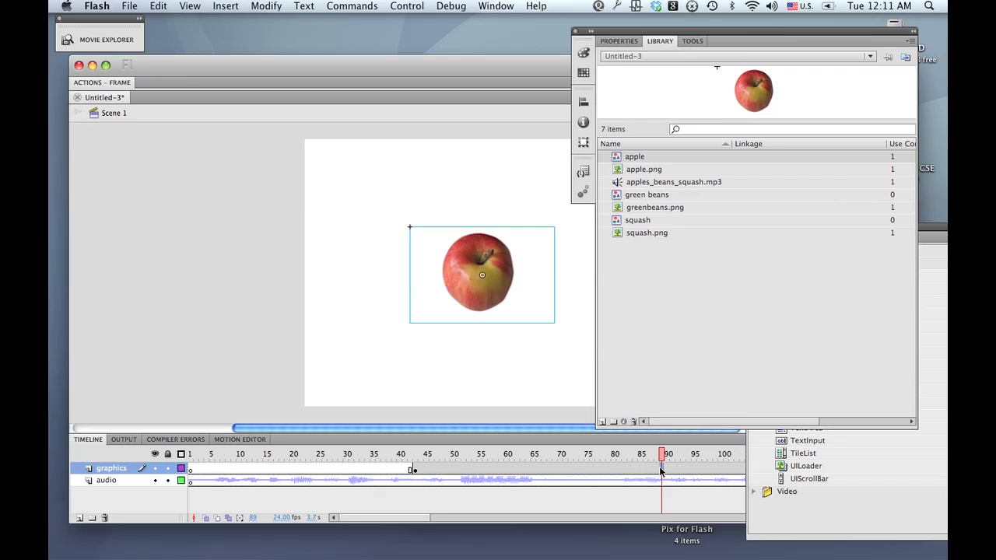
pyautogui.click(192, 470)
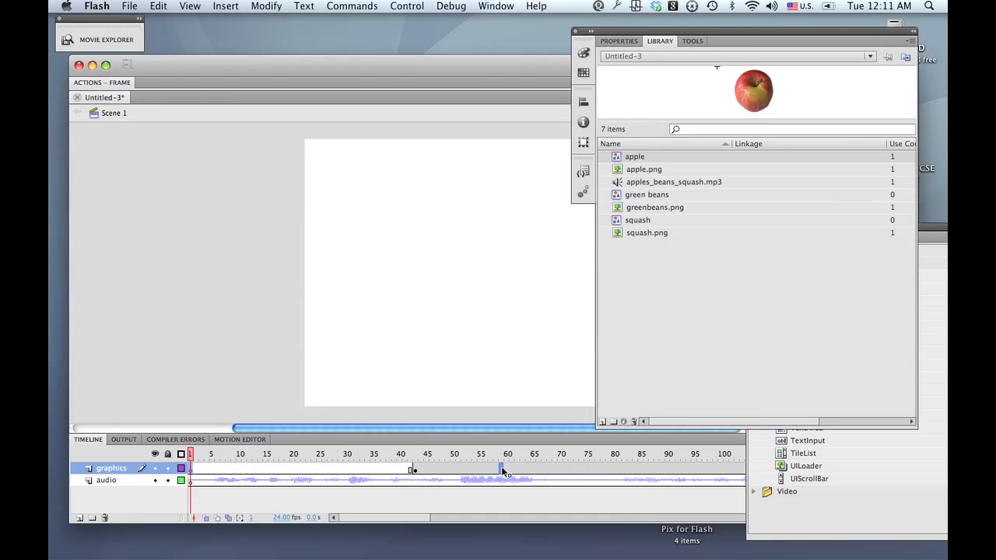
pyautogui.moveTo(597, 467); pyautogui.dragTo(704, 486)
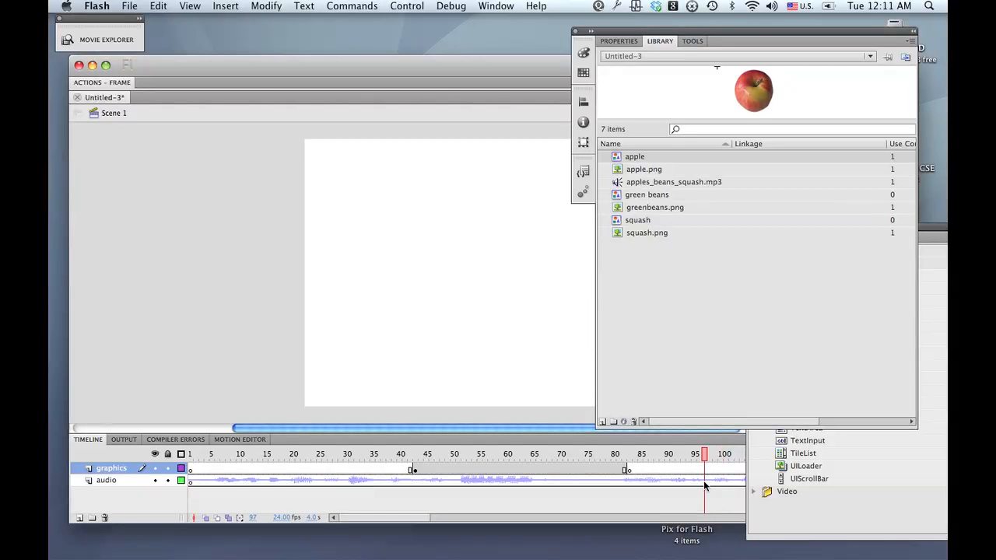
pyautogui.click(631, 470)
pyautogui.moveTo(631, 472); pyautogui.dragTo(695, 476)
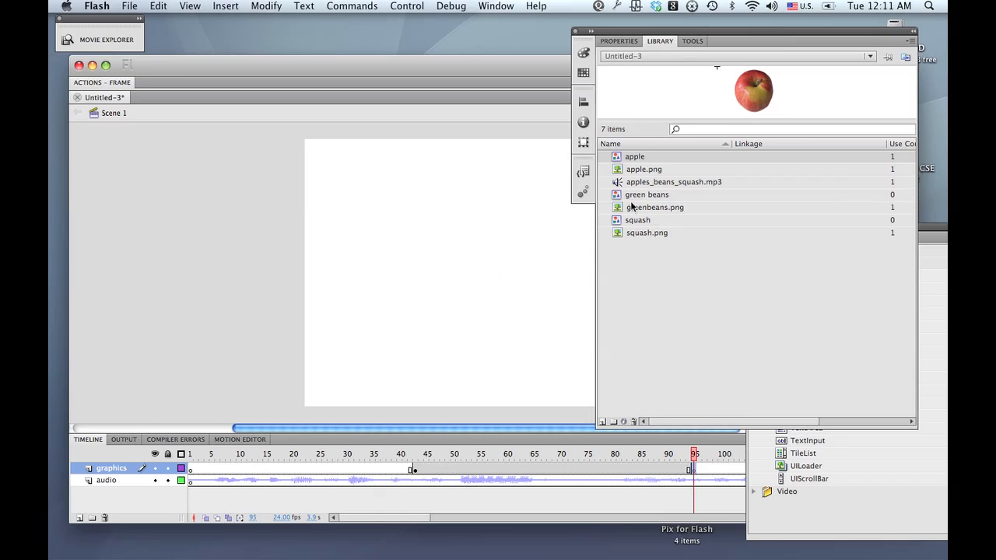
pyautogui.moveTo(616, 197); pyautogui.dragTo(504, 274)
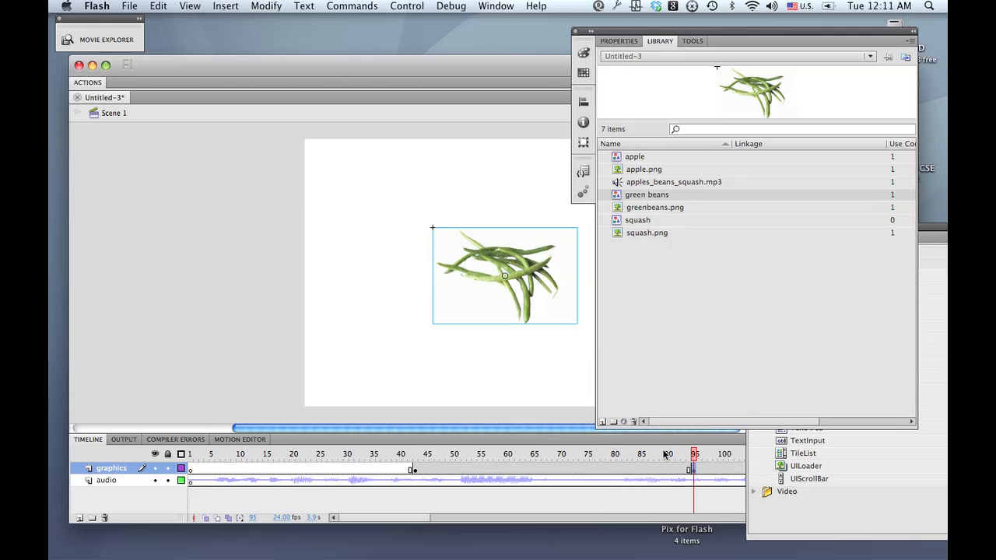
# Scrub the audio to frame 158, insert a blank keyframe there on the graphics layer and place the squash symbol mid-stage.
pyautogui.moveTo(696, 457); pyautogui.dragTo(765, 494)
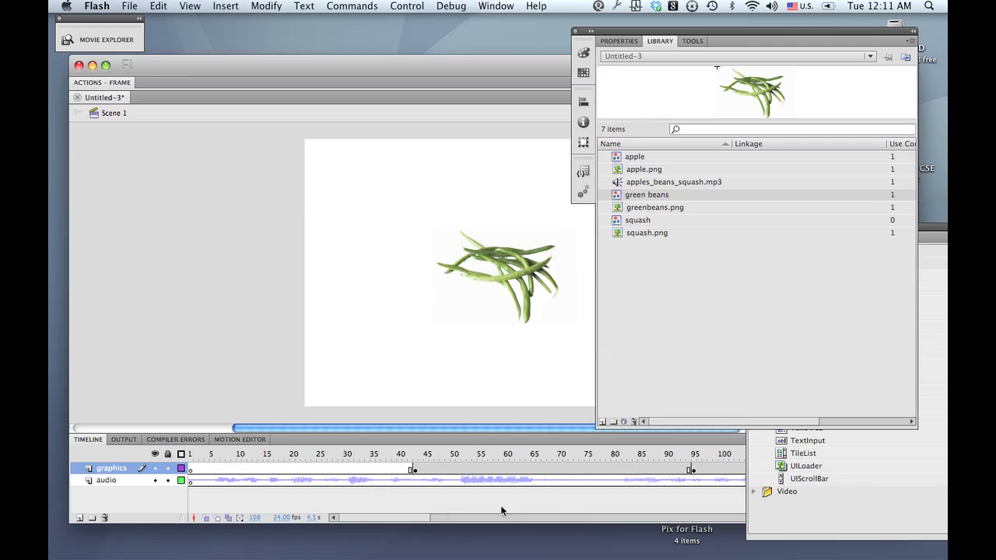
pyautogui.moveTo(415, 520); pyautogui.dragTo(436, 523)
pyautogui.moveTo(449, 524); pyautogui.dragTo(475, 526)
pyautogui.moveTo(287, 453); pyautogui.dragTo(555, 506)
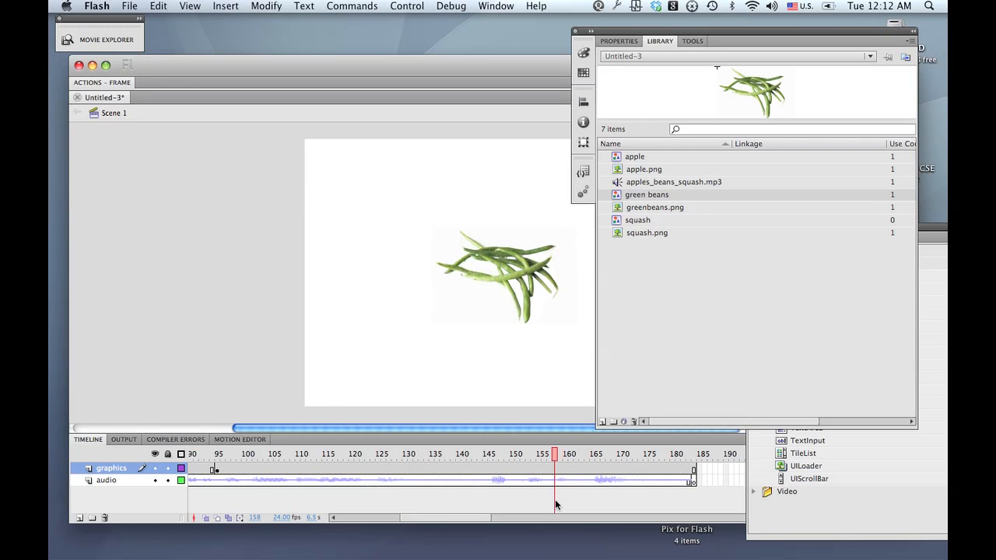
pyautogui.click(555, 470)
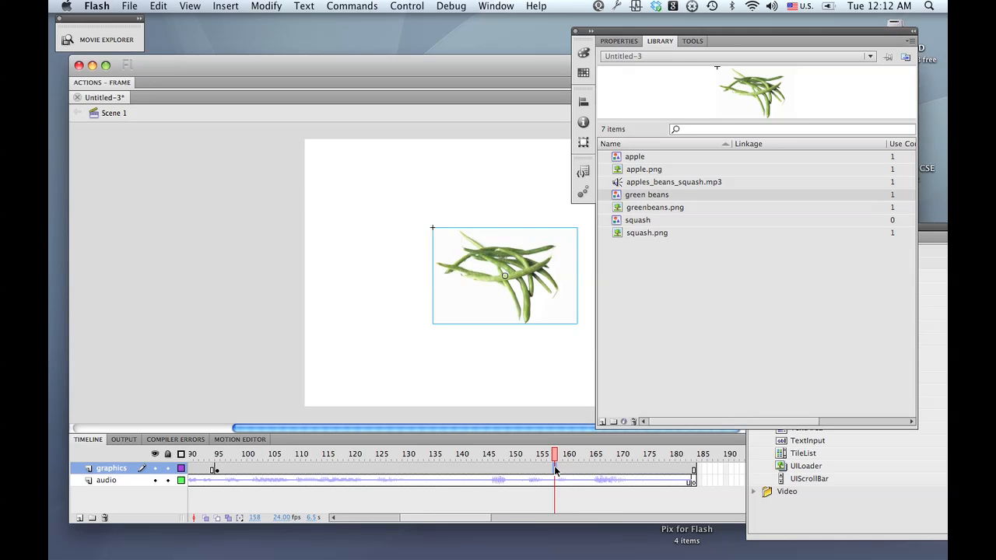
pyautogui.rightClick(555, 470)
pyautogui.moveTo(576, 543)
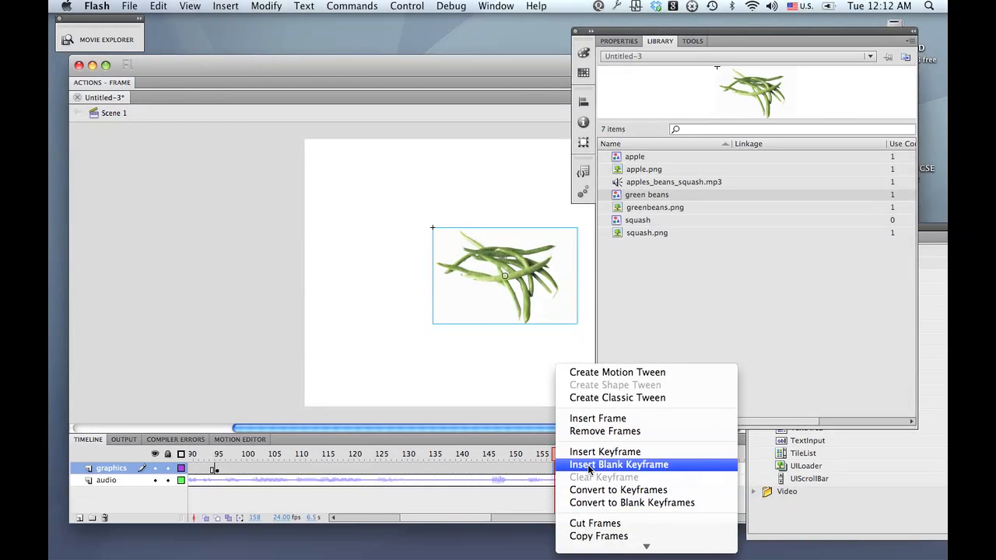
pyautogui.click(589, 466)
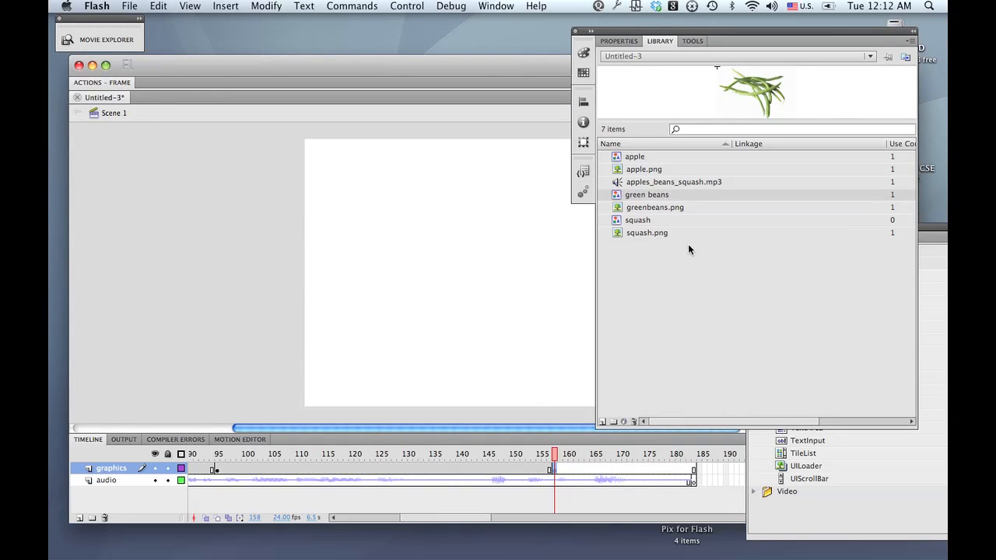
pyautogui.moveTo(617, 220); pyautogui.dragTo(500, 277)
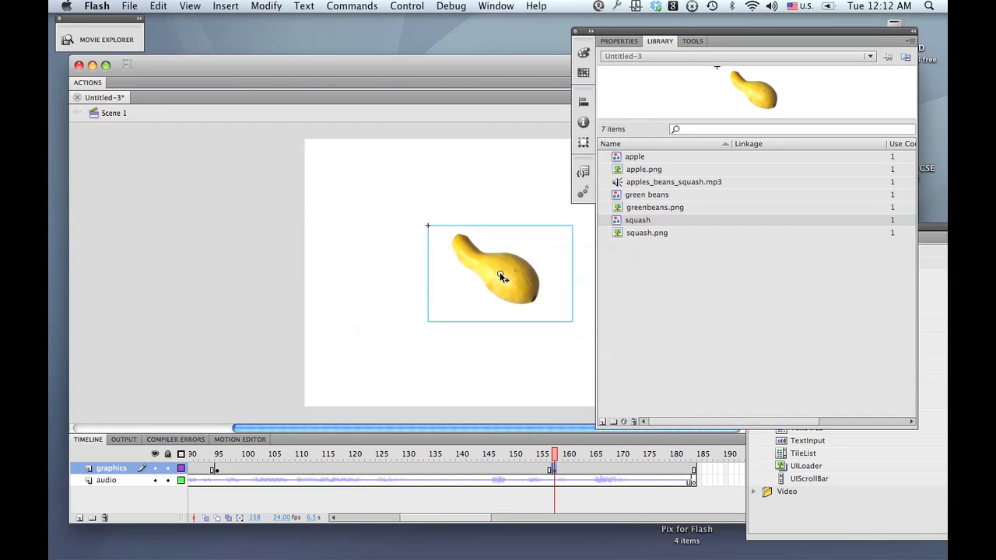
# Test the movie to check the images against the audio, close the preview and return to the library.
pyautogui.press('super+Return')
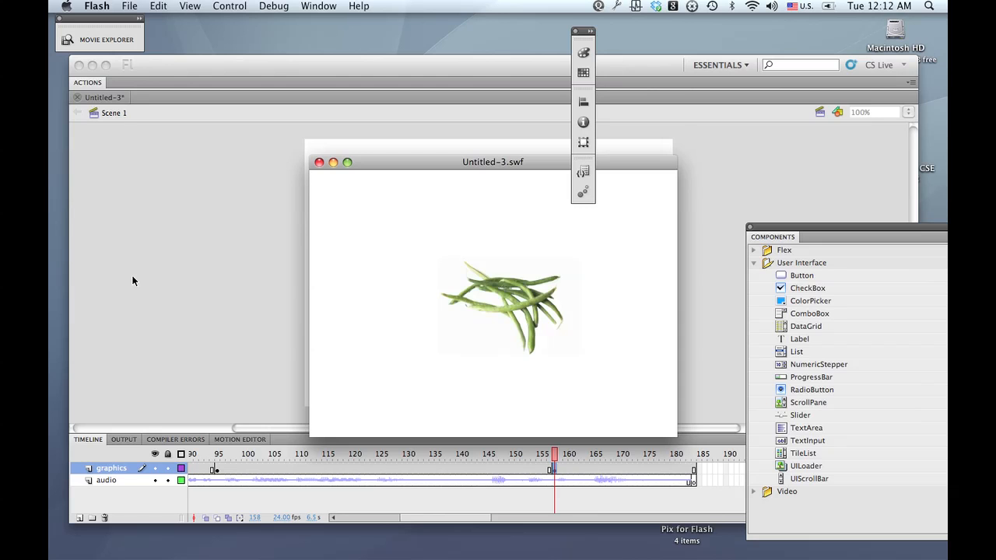
pyautogui.press('super+w')
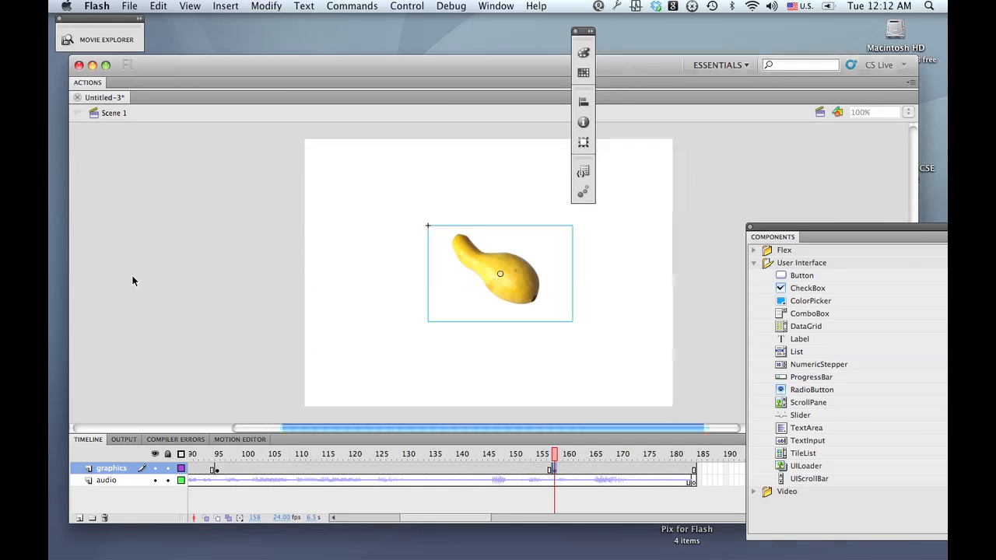
pyautogui.press('super+l')
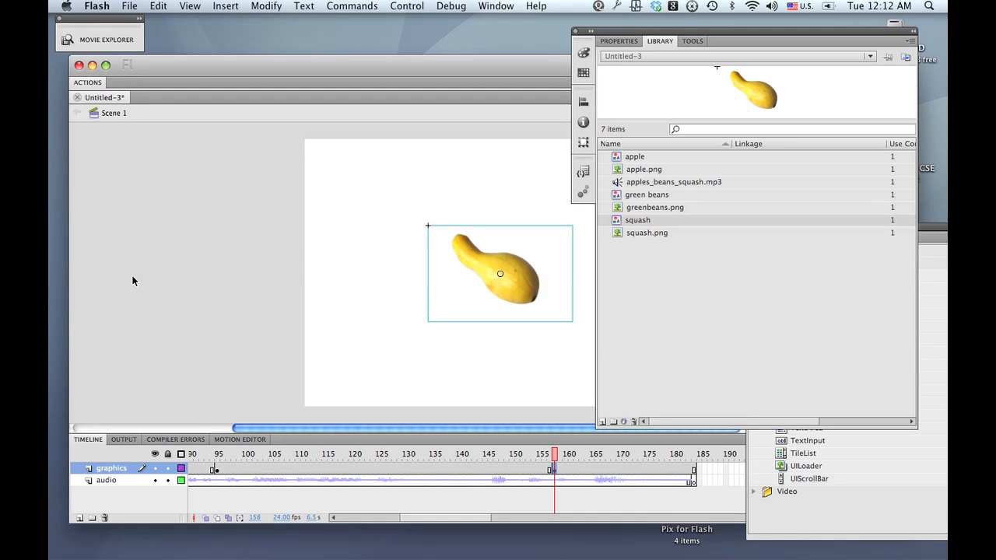